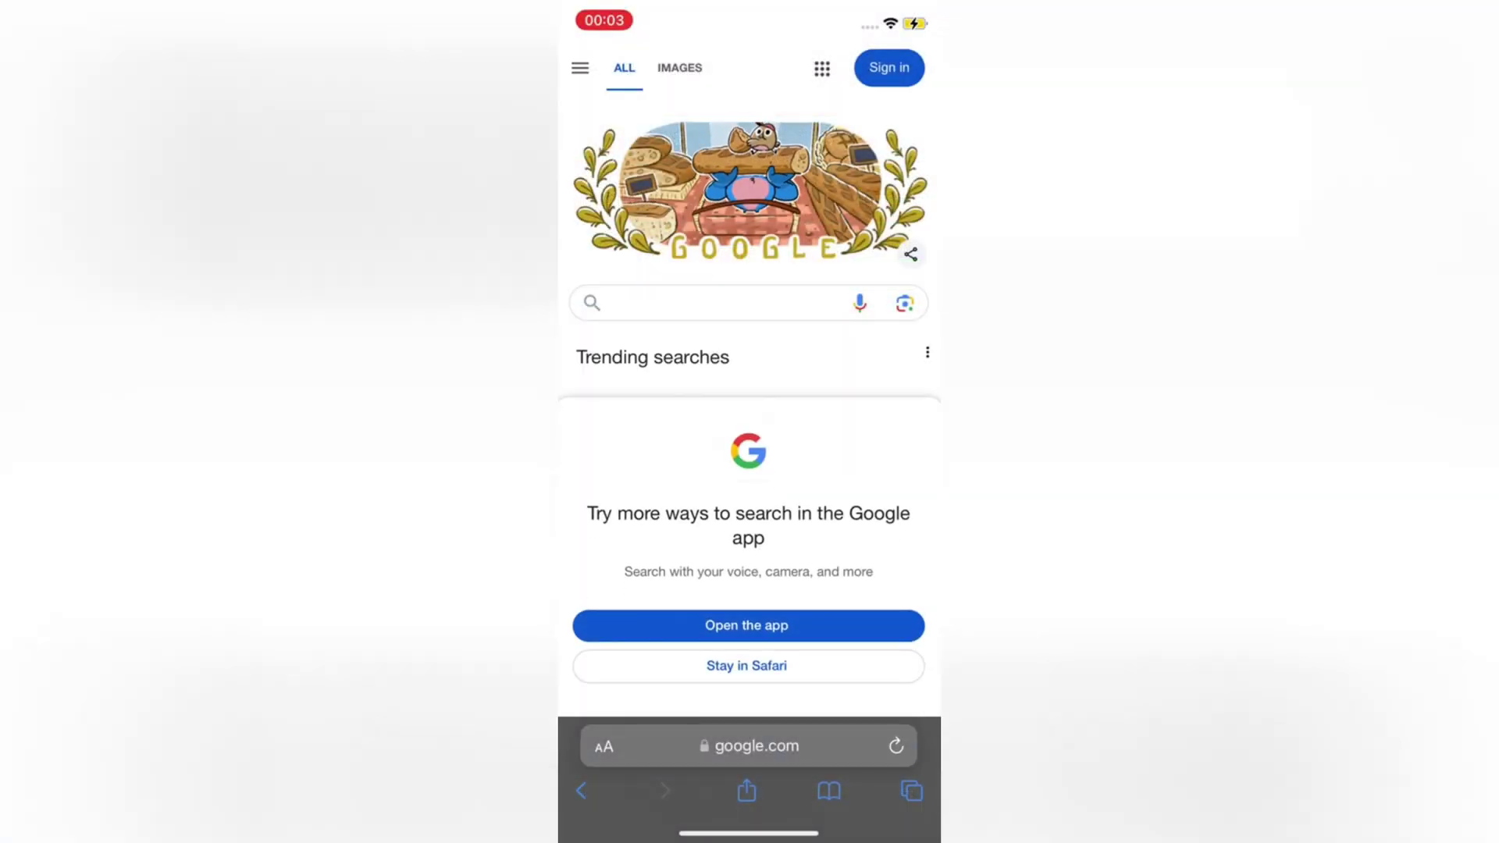
# Navigate from the Google homepage to brawlapk.site via the address bar
pyautogui.click(750, 745)
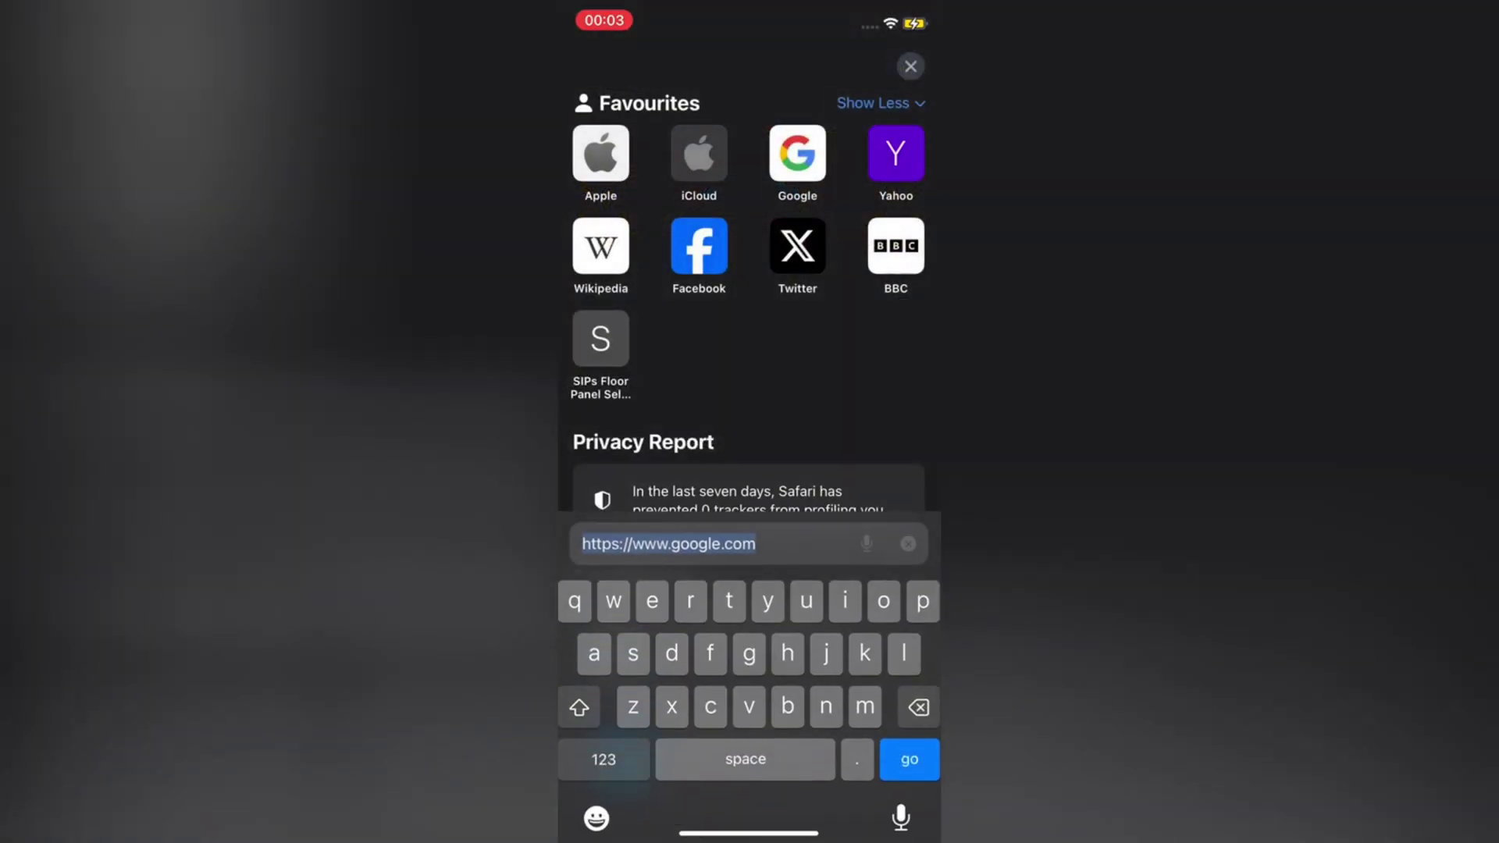
pyautogui.write('br')
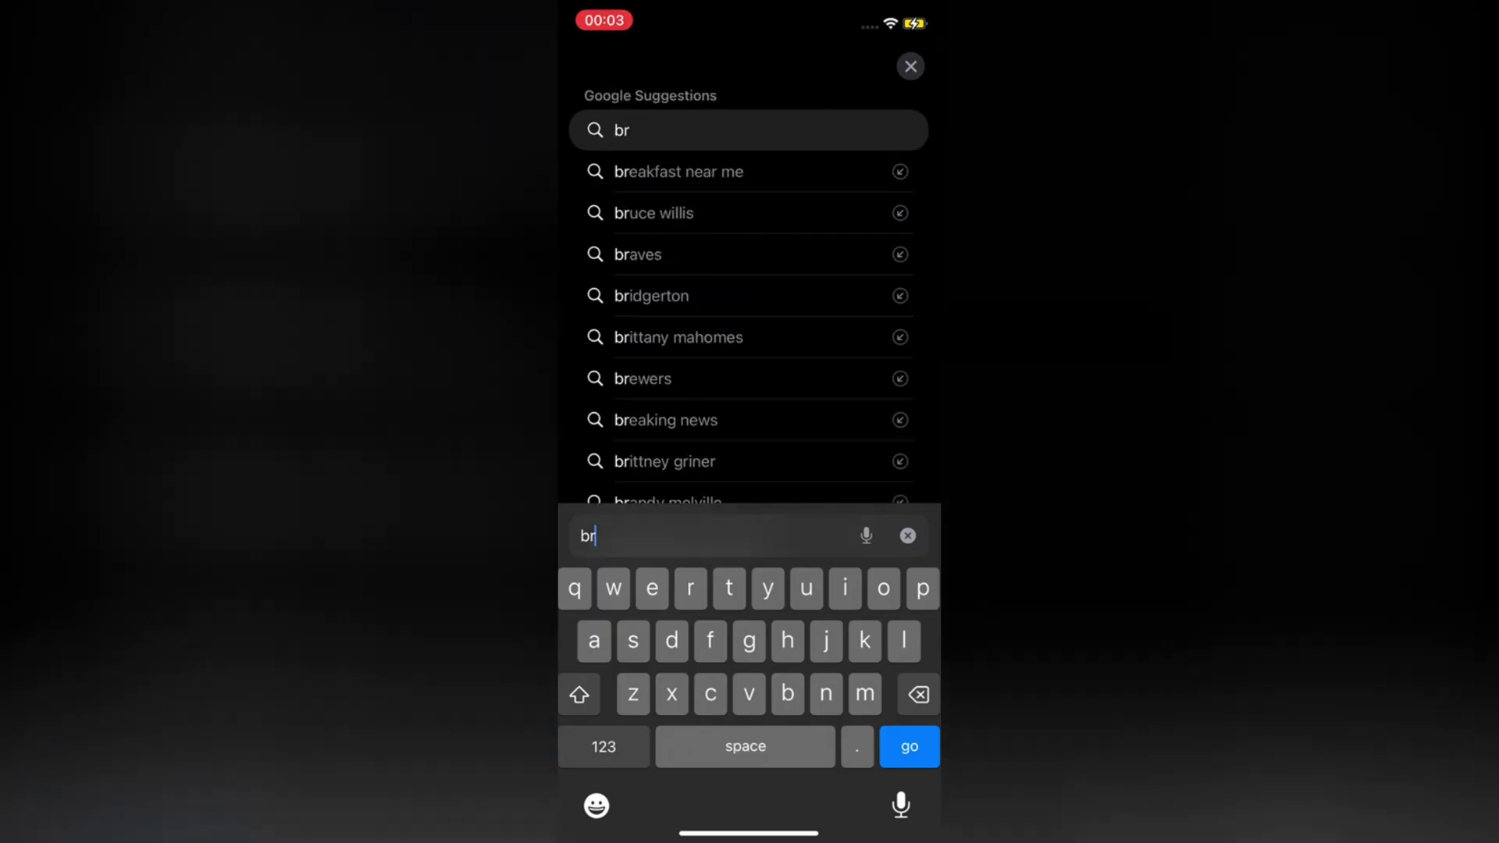
pyautogui.write('awlapk')
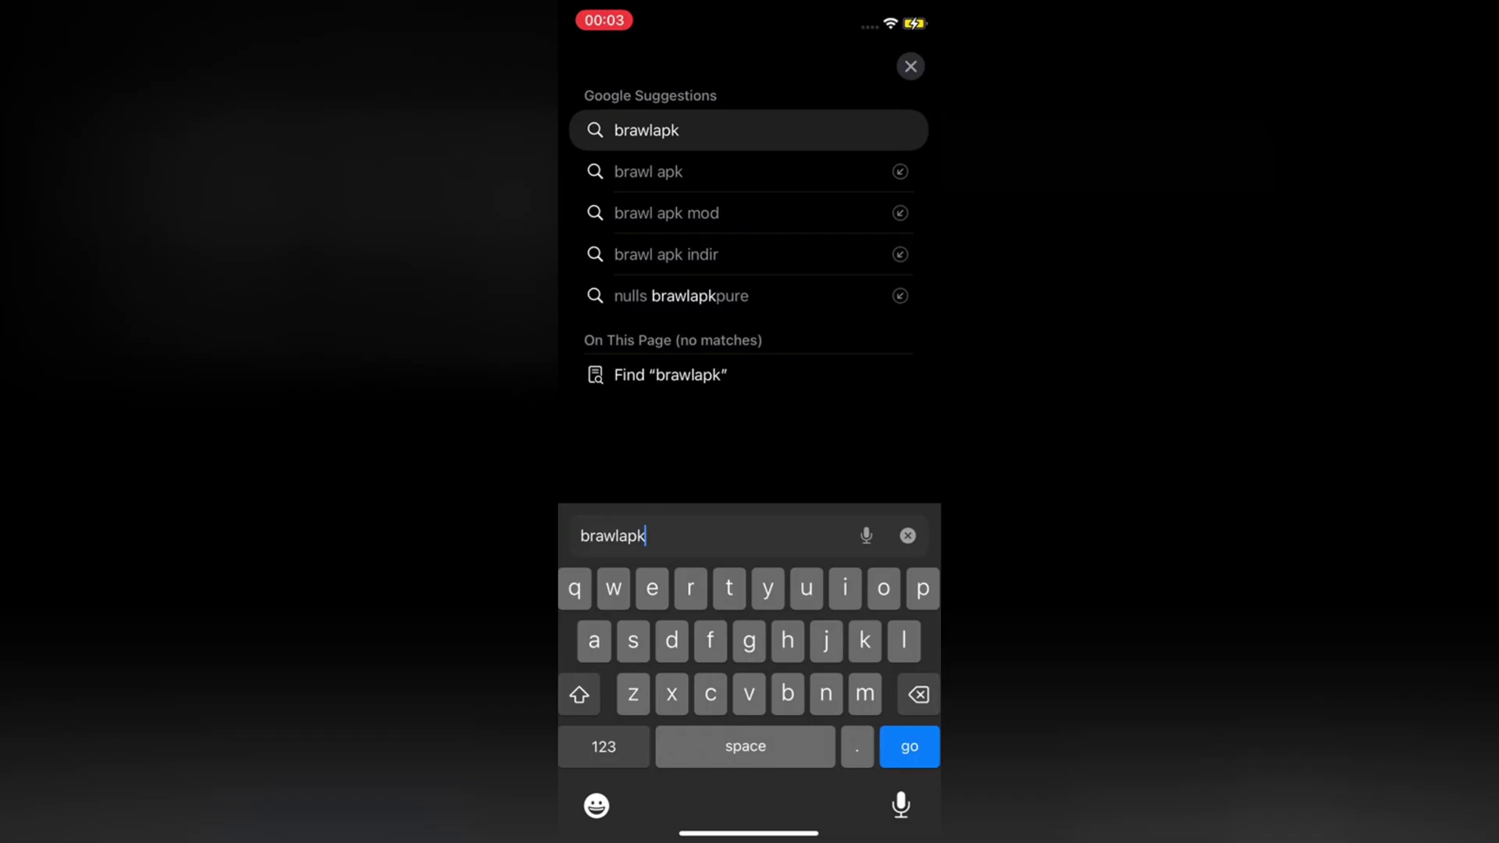
pyautogui.write('.site')
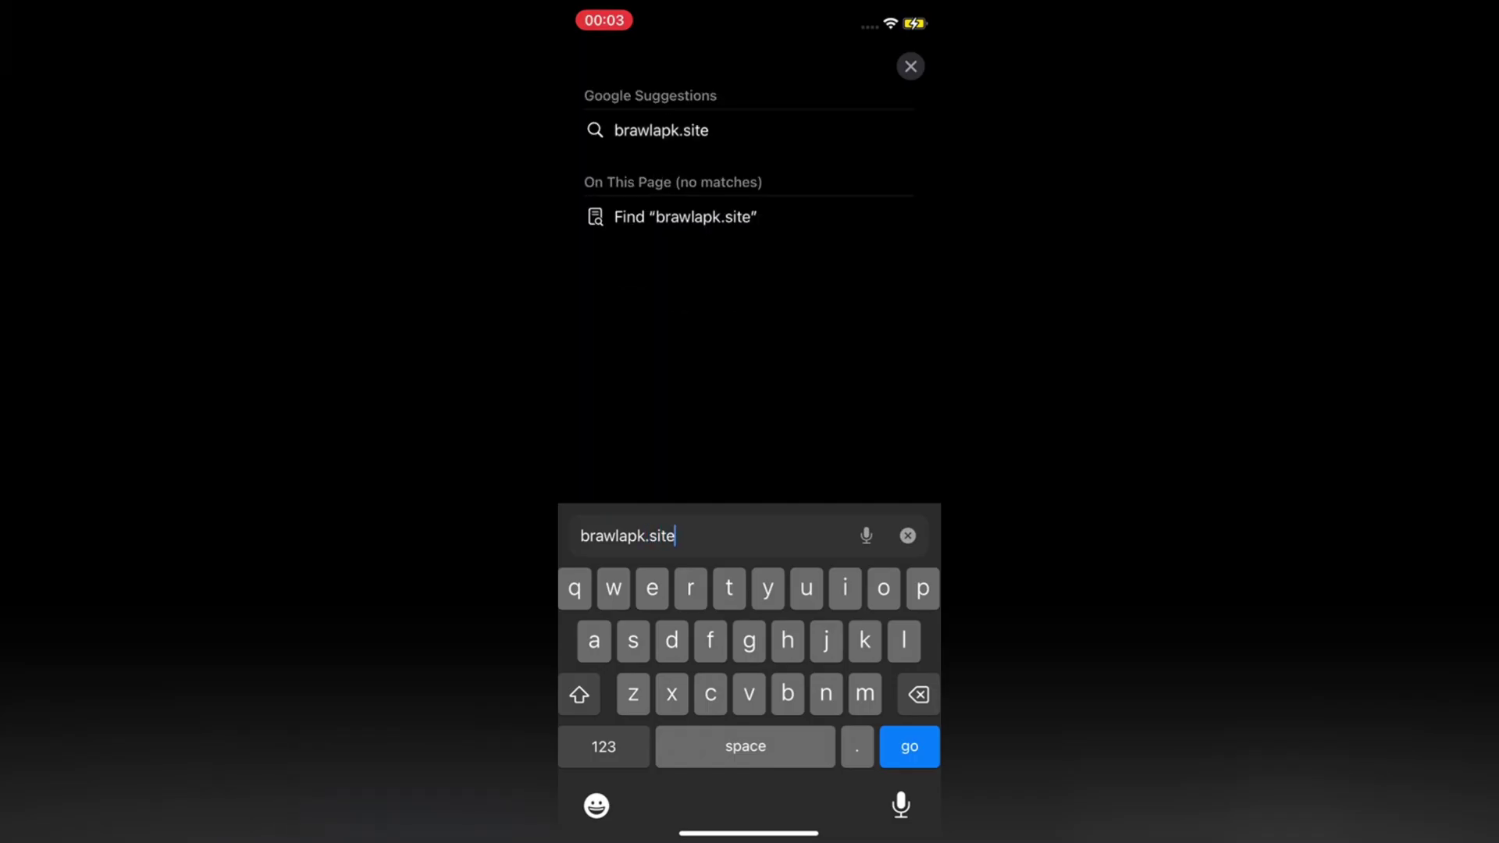
pyautogui.press('Return')
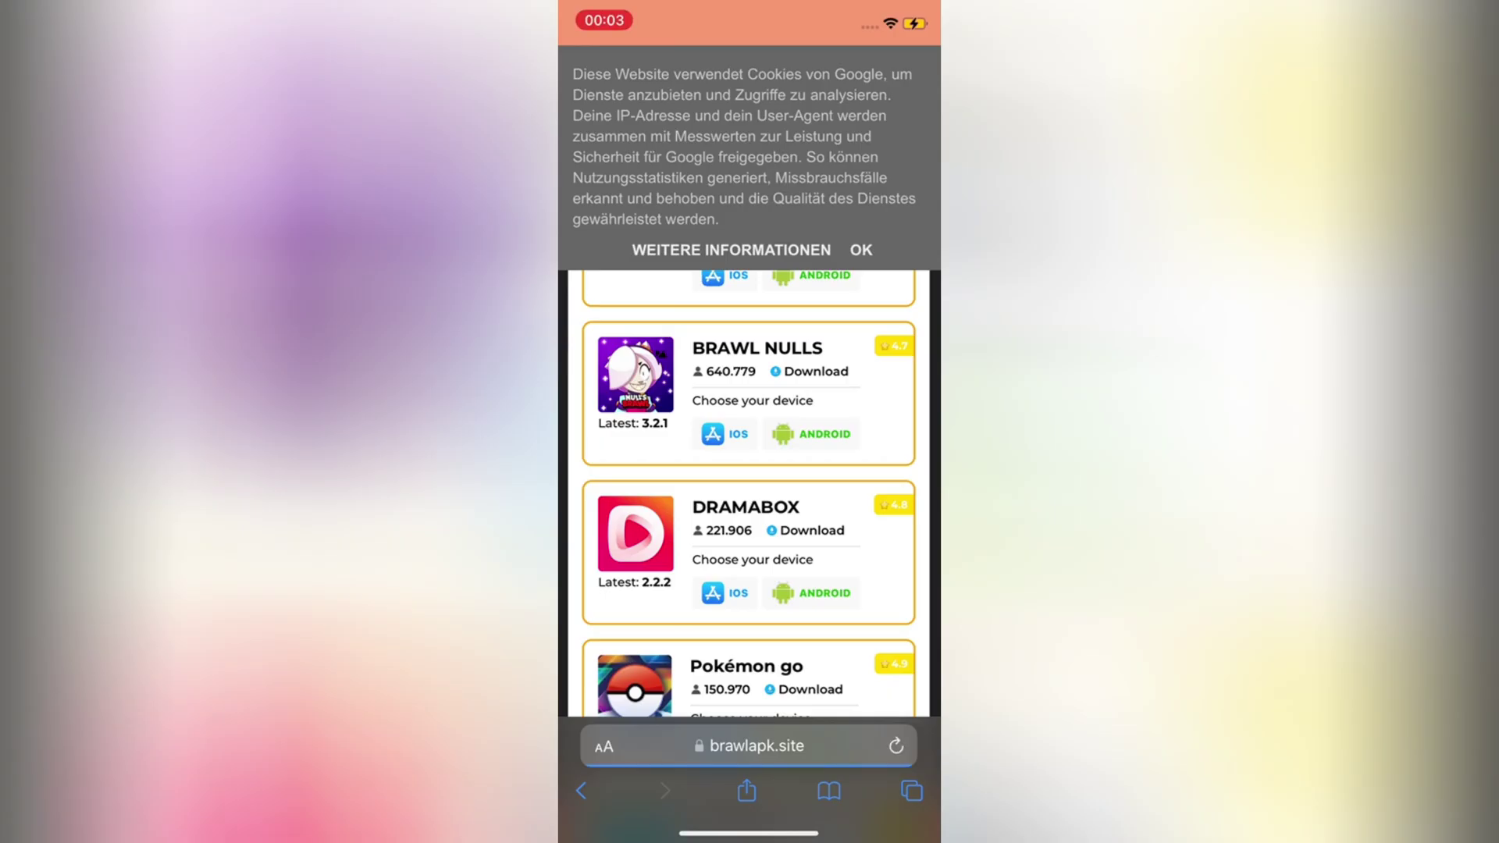
# Dismiss the cookie notice with OK to reveal the app list
pyautogui.click(861, 250)
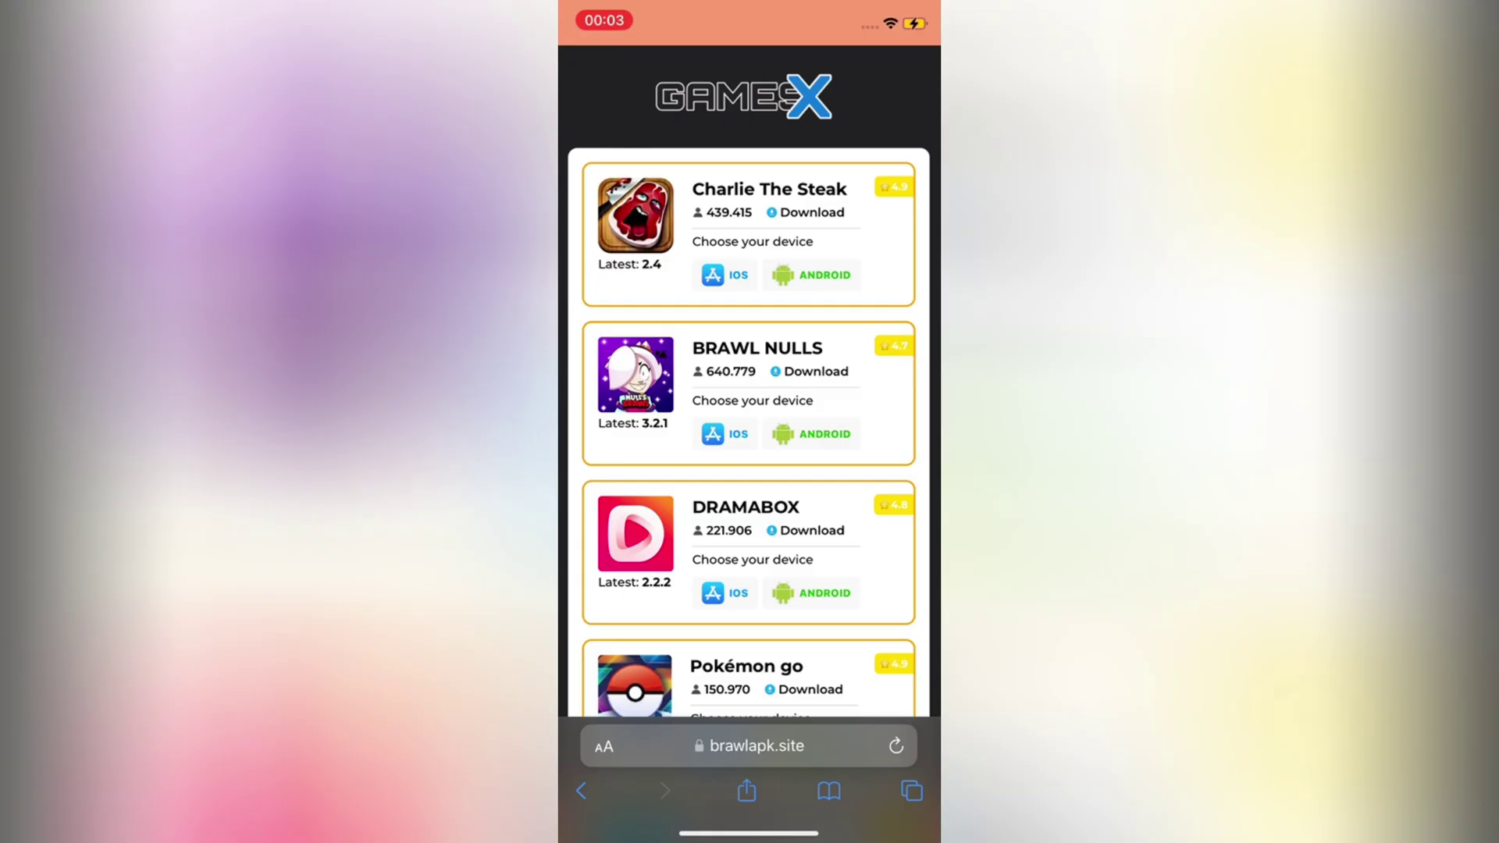
pyautogui.scroll(-5, 750, 469)
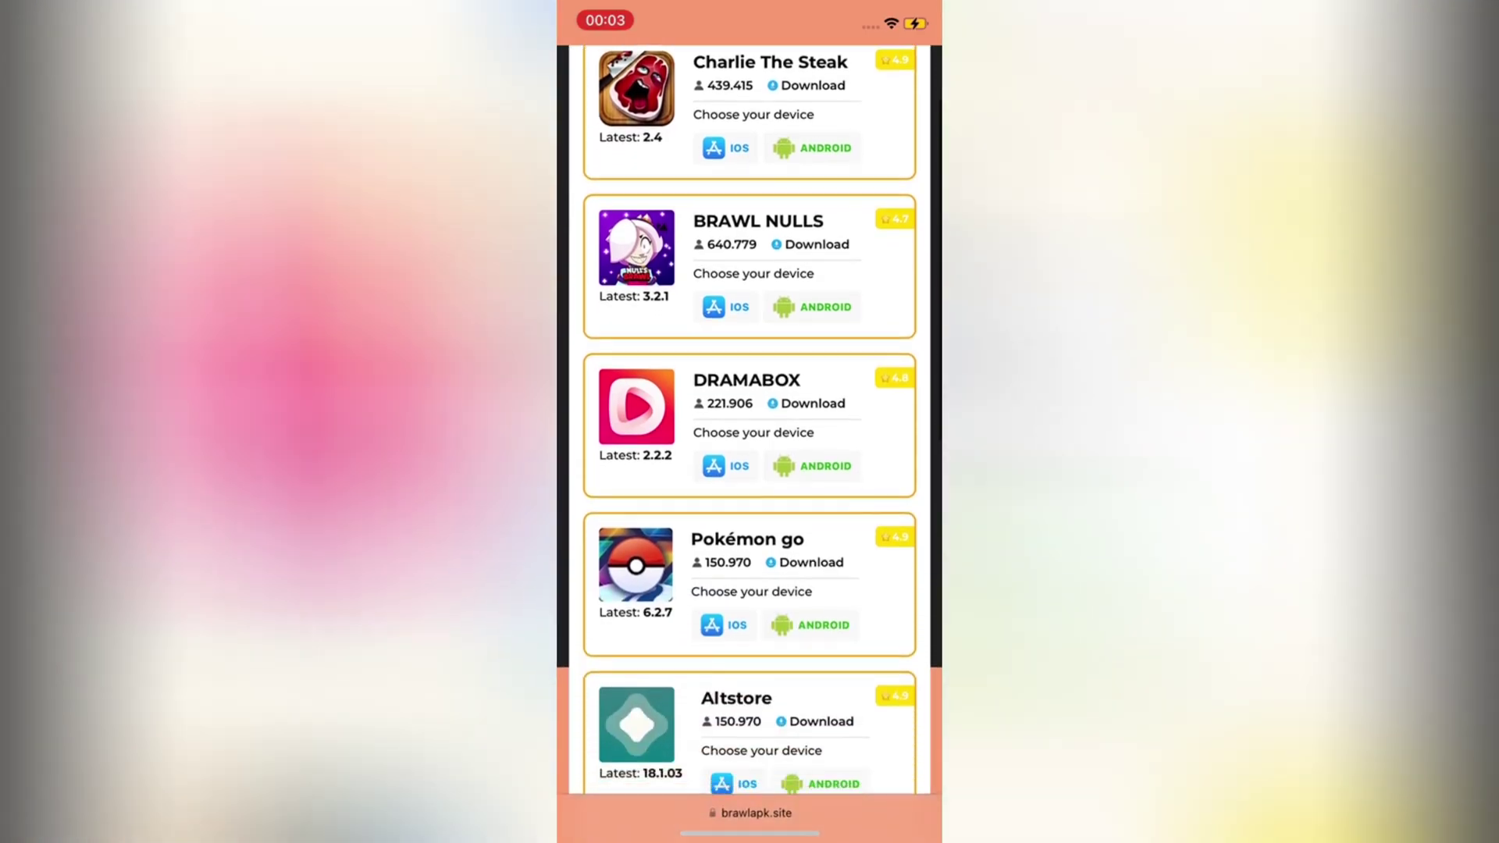
pyautogui.scroll(-2, 751, 468)
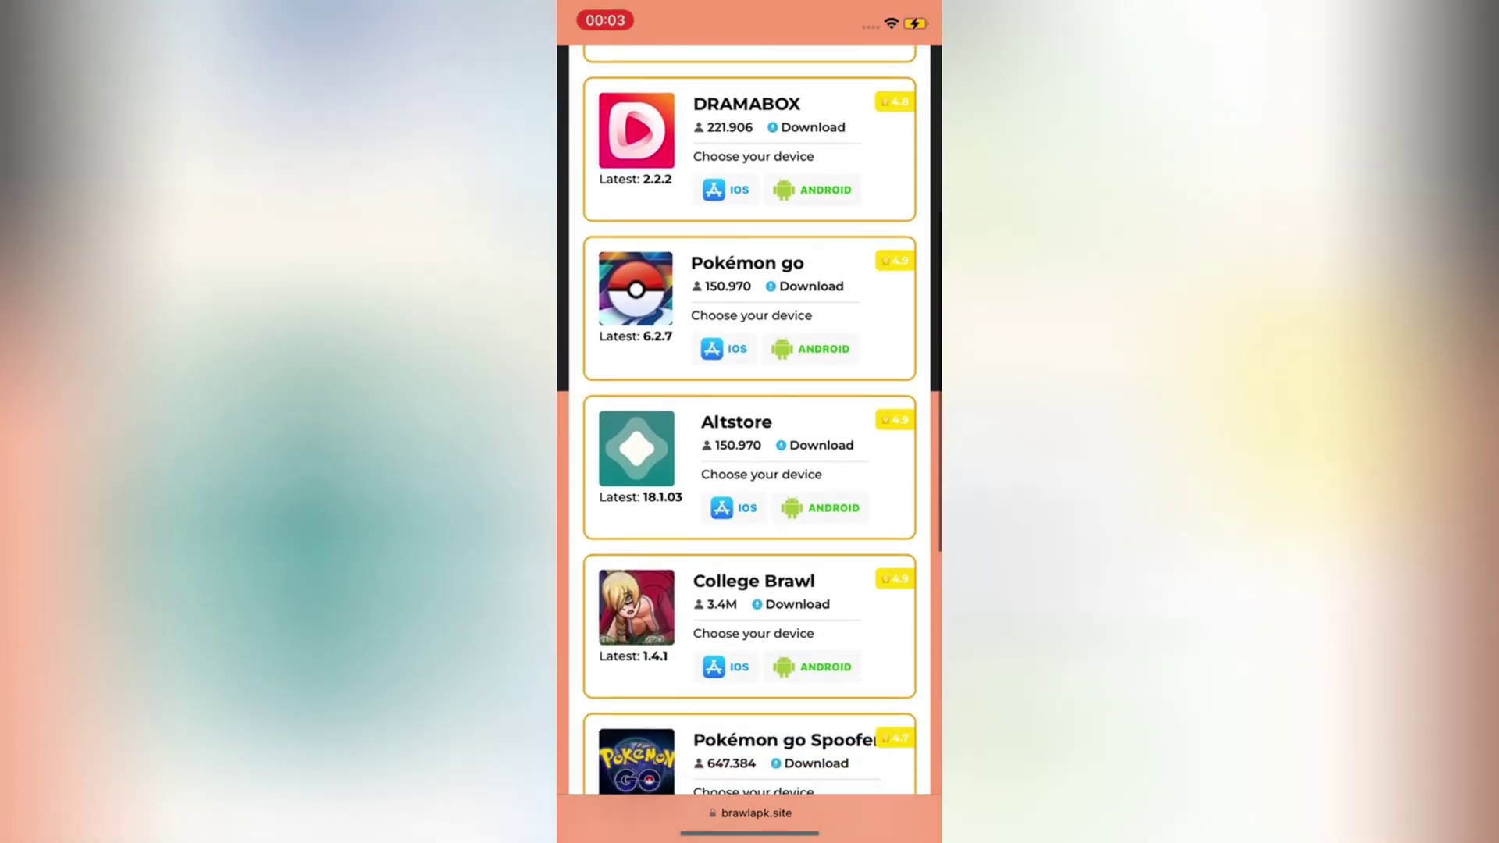
# Start the iOS download from the Altstore card, bringing up the loading overlay
pyautogui.click(731, 488)
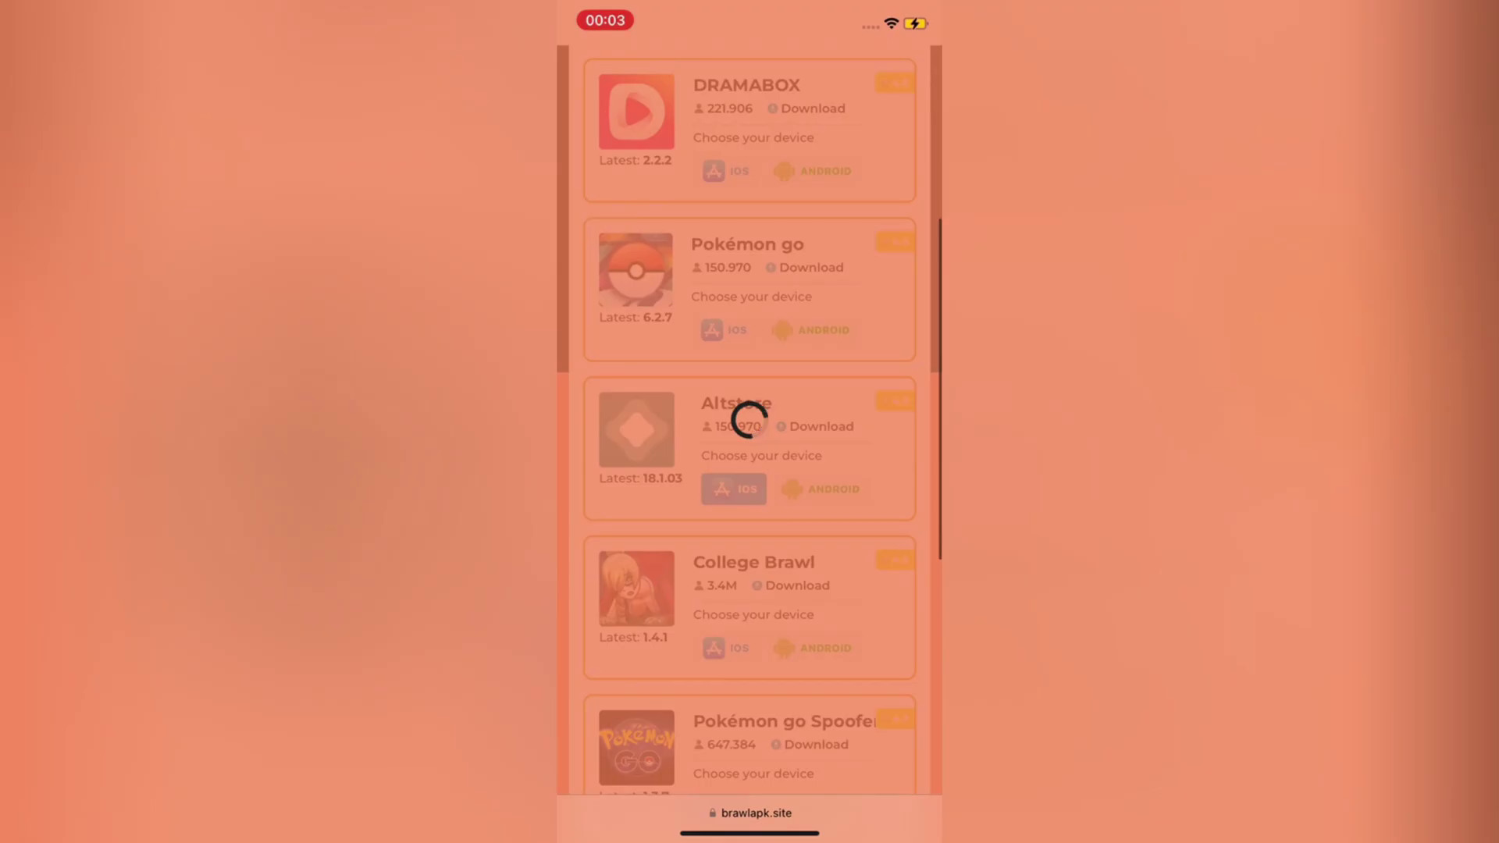